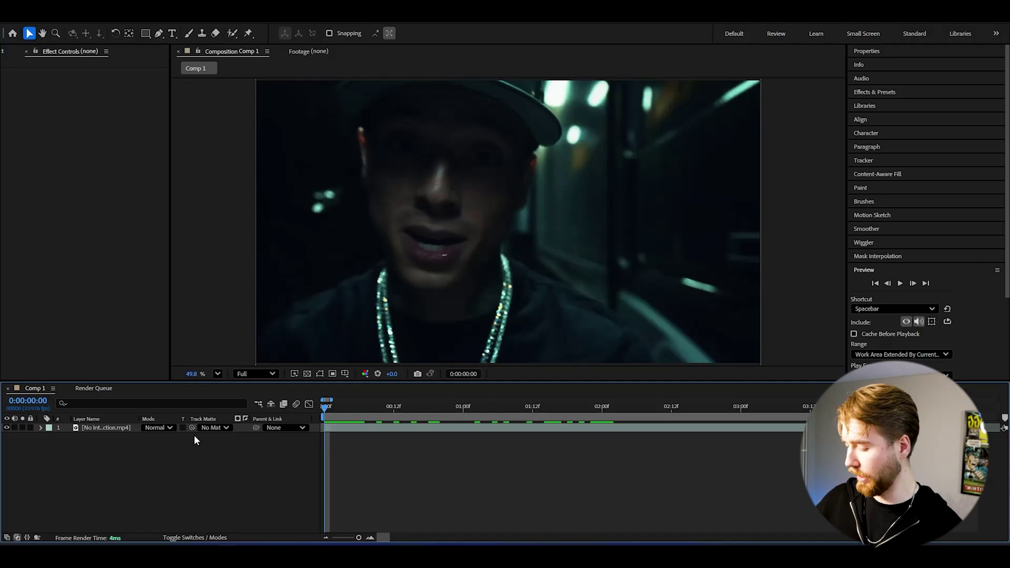
# Create a new adjustment layer and apply Pixel Motion Blur with Shutter Angle 2000
pyautogui.hotkey('ctrl', 'alt', 'y')
pyautogui.hotkey('ctrl', 'space')
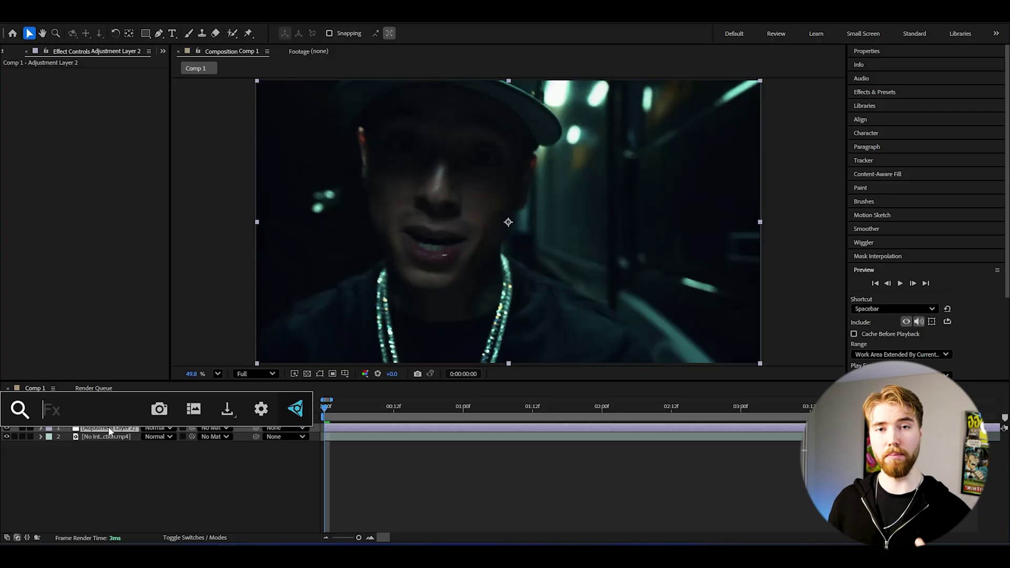
pyautogui.write('pixel')
pyautogui.press('Return')
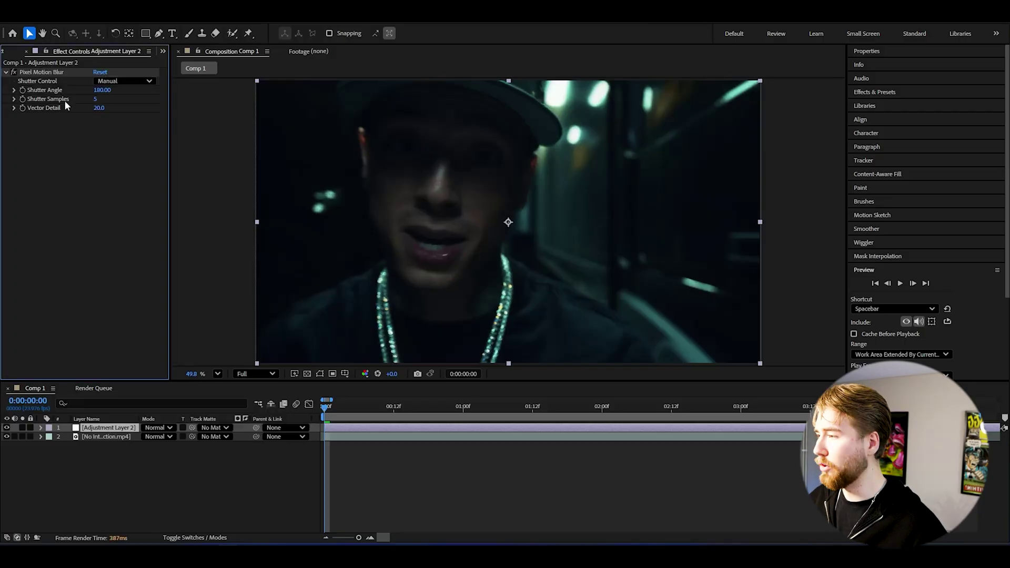
pyautogui.click(107, 92)
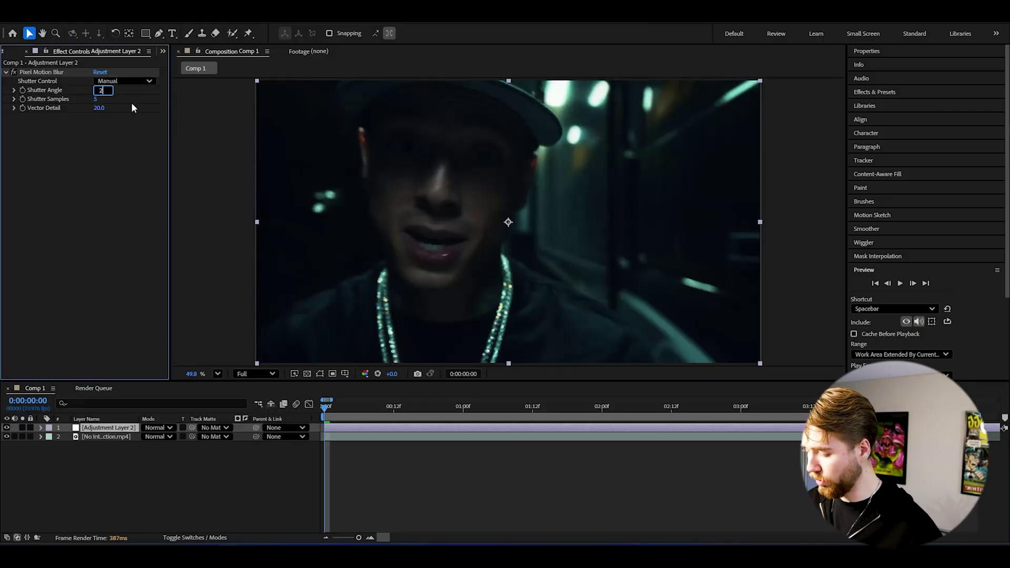
pyautogui.write('2000')
pyautogui.press('Return')
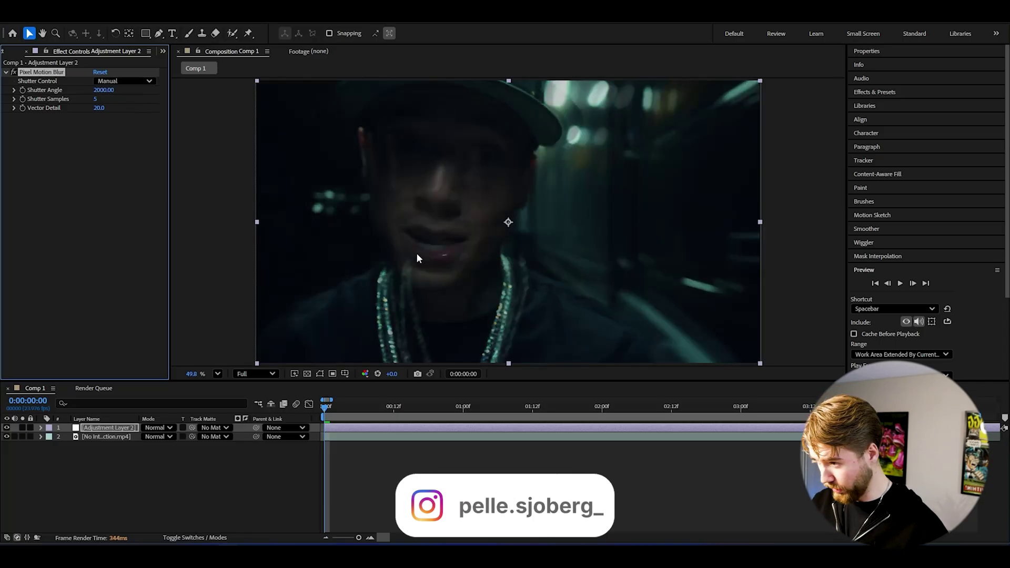
# Raise Pixel Motion Blur's Shutter Samples to 15
pyautogui.click(93, 98)
pyautogui.write('15')
pyautogui.press('Return')
# Apply Echo with an Echo Time of -0.1 and 15 echoes
pyautogui.hotkey('ctrl', 'space')
pyautogui.write('echo')
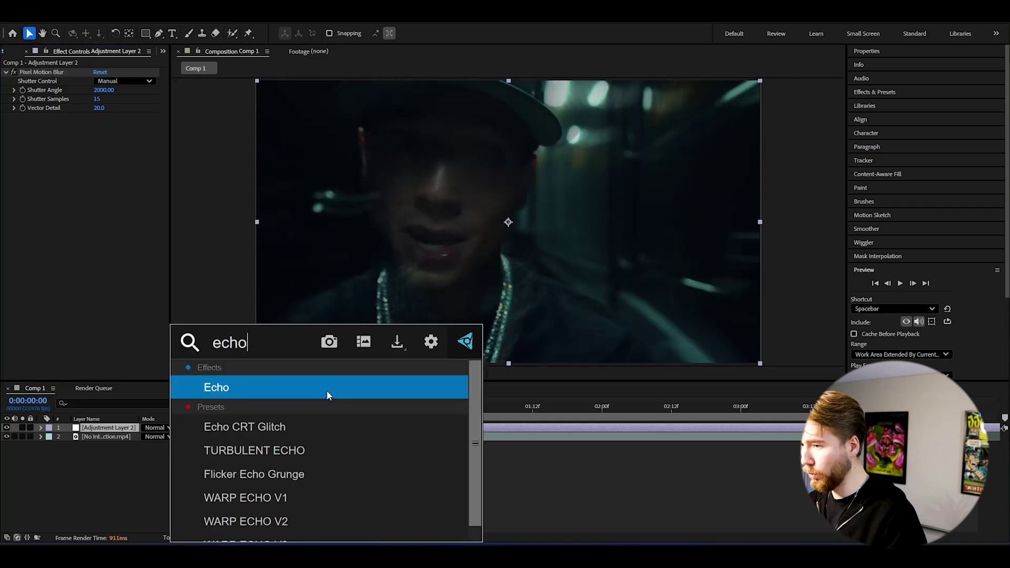
pyautogui.click(326, 390)
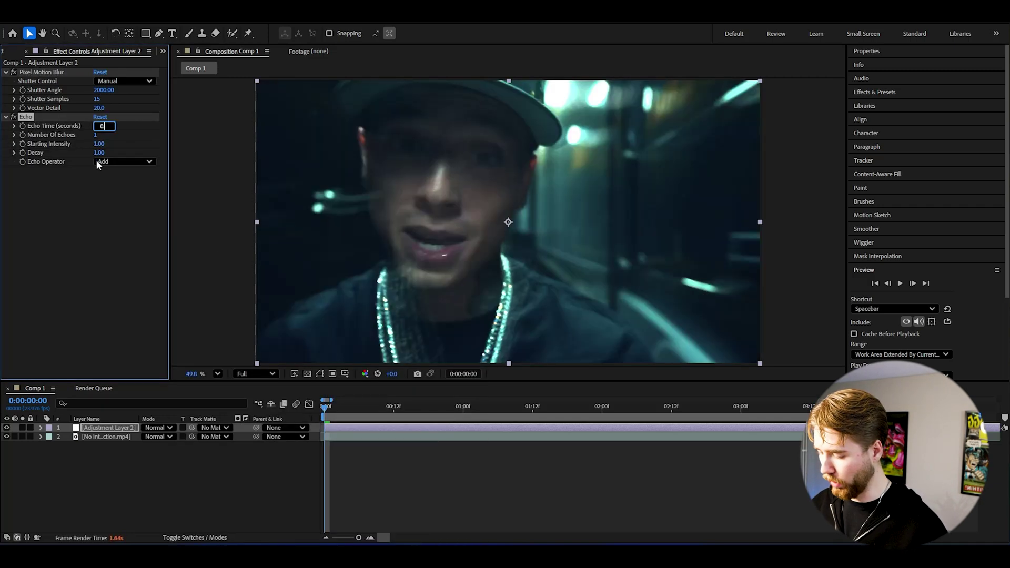
pyautogui.write('-0.1')
pyautogui.press('Return')
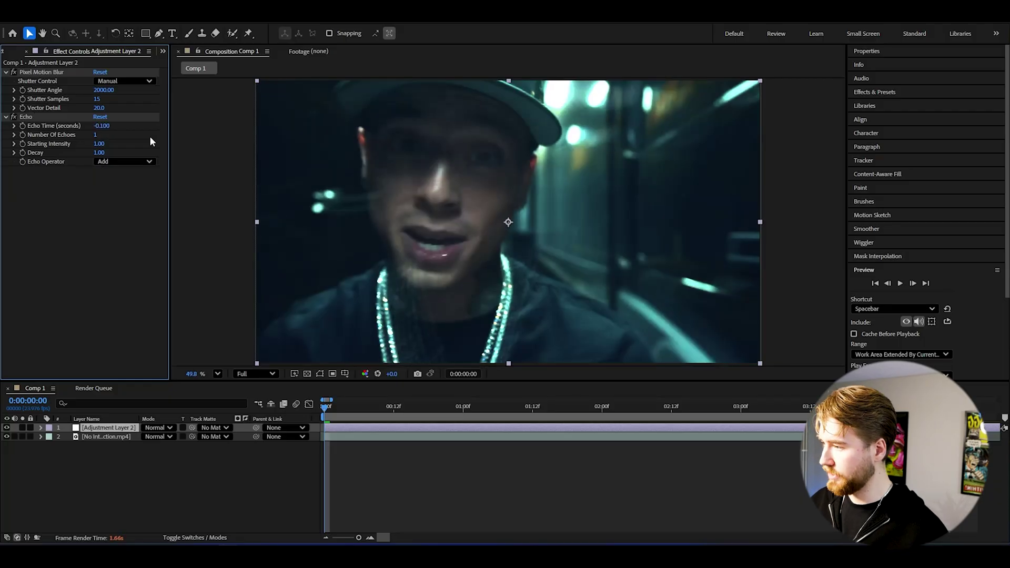
pyautogui.click(95, 134)
pyautogui.write('15')
pyautogui.press('Return')
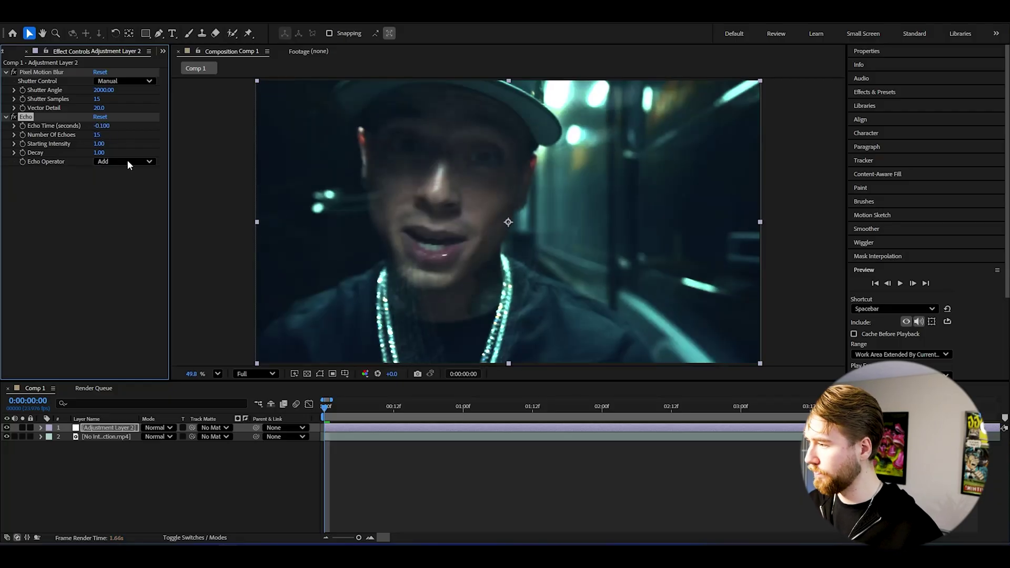
# Set Echo's Decay to 0.75 and its Echo Operator to Maximum
pyautogui.click(98, 153)
pyautogui.write('0.75')
pyautogui.click(96, 160)
pyautogui.click(71, 169)
pyautogui.click(99, 162)
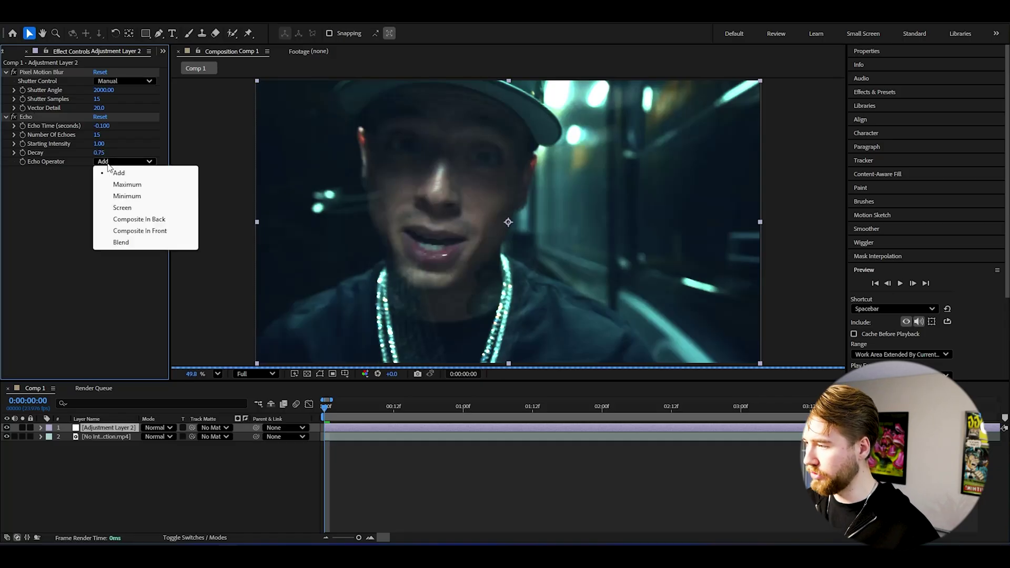
pyautogui.click(127, 185)
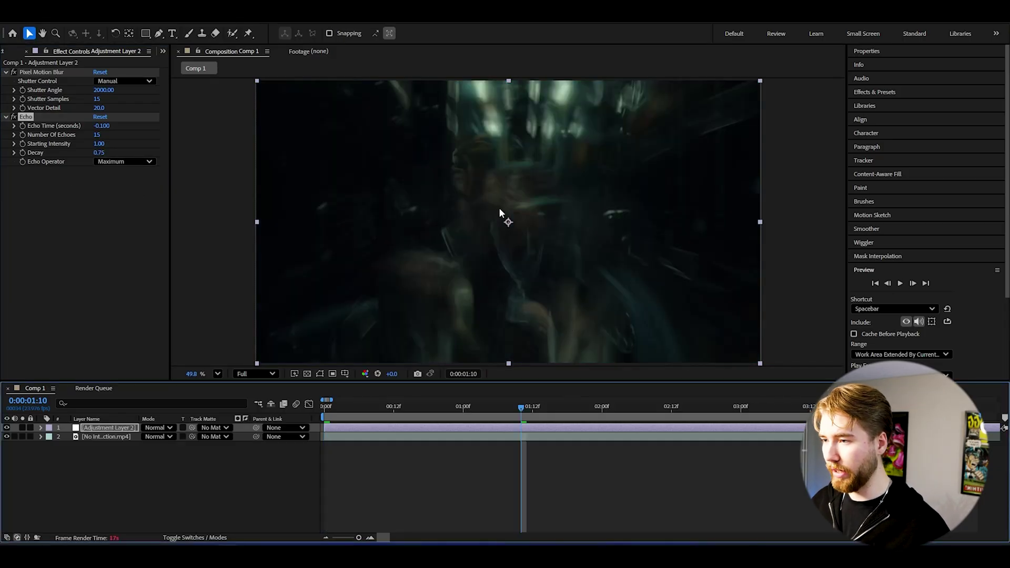
pyautogui.scroll(3, 463, 158)
pyautogui.scroll(3, 513, 195)
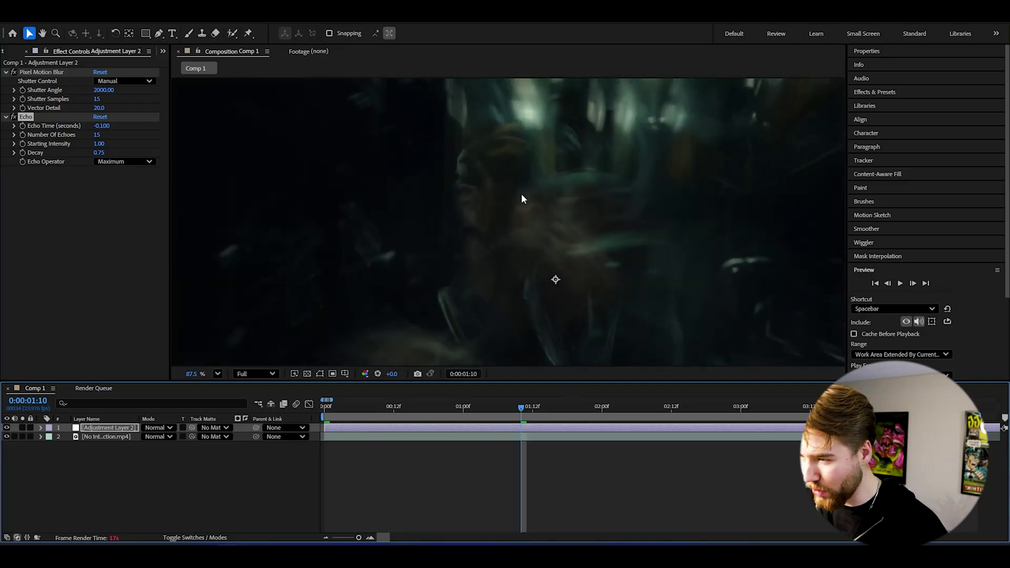
pyautogui.scroll(-2, 521, 196)
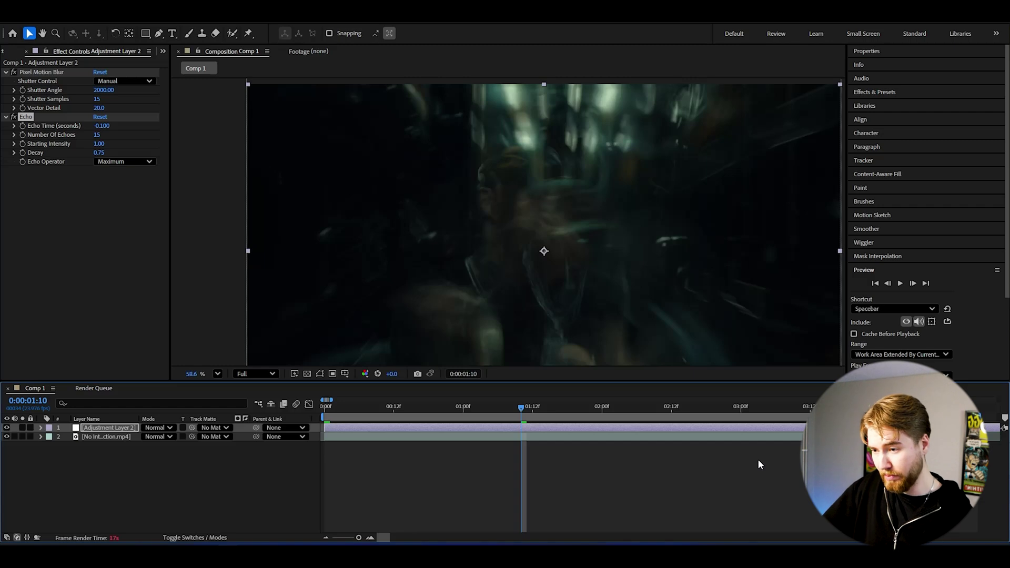
pyautogui.scroll(1, 572, 302)
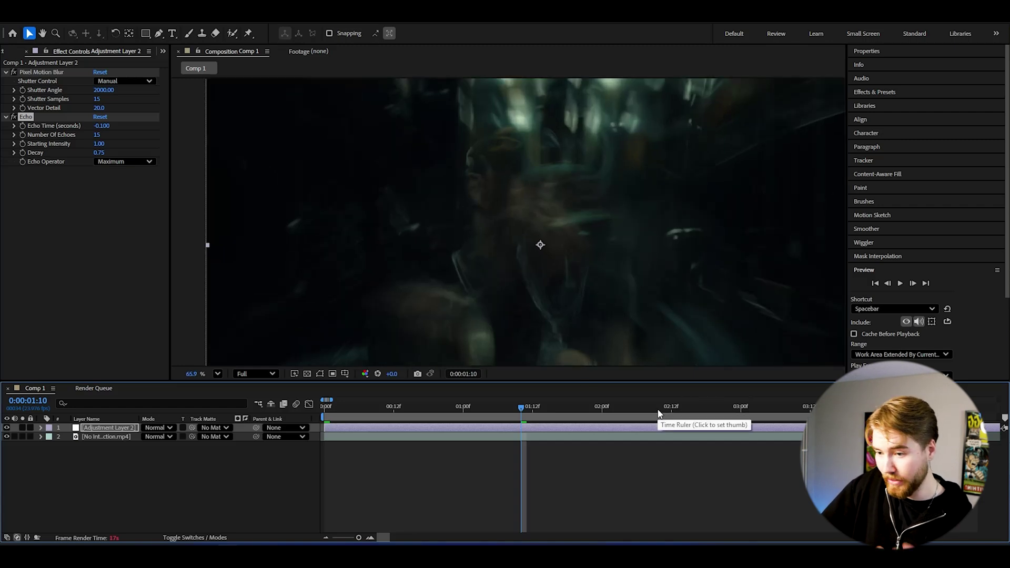
pyautogui.click(713, 410)
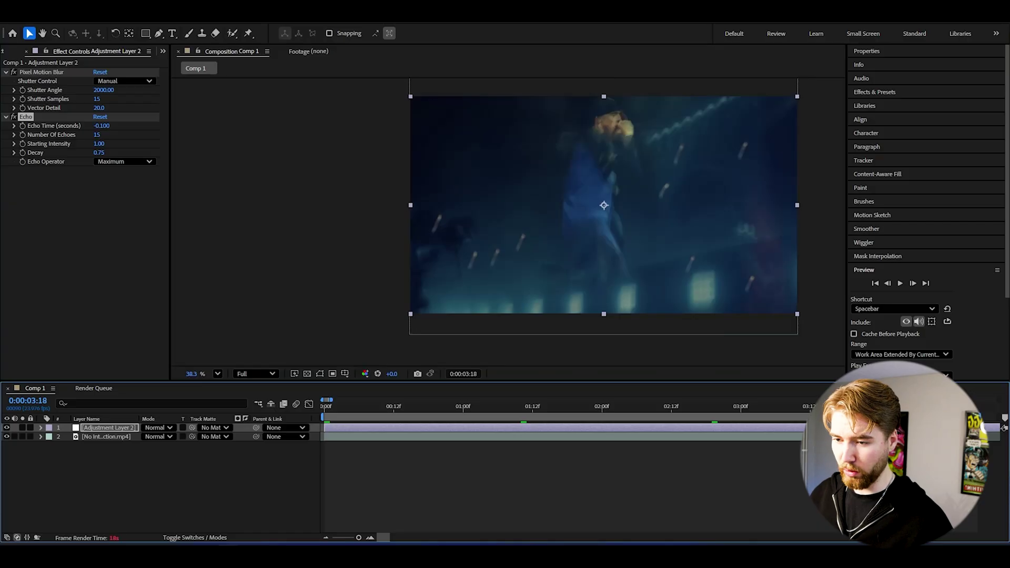
pyautogui.click(880, 410)
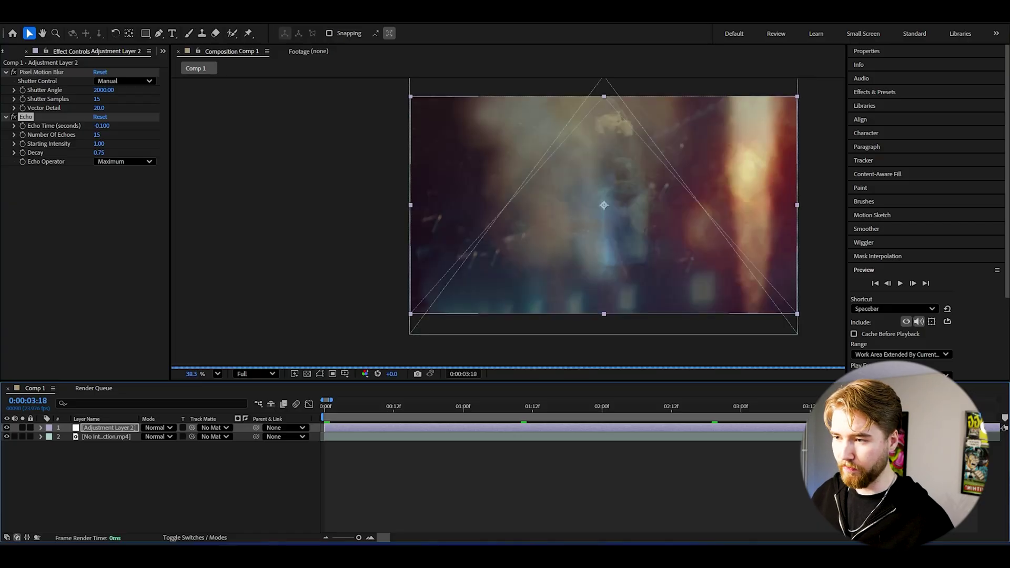
# Apply Posterize Time to the adjustment layer at a frame rate of 8
pyautogui.press('Home')
pyautogui.click(106, 430)
pyautogui.hotkey('ctrl', 'space')
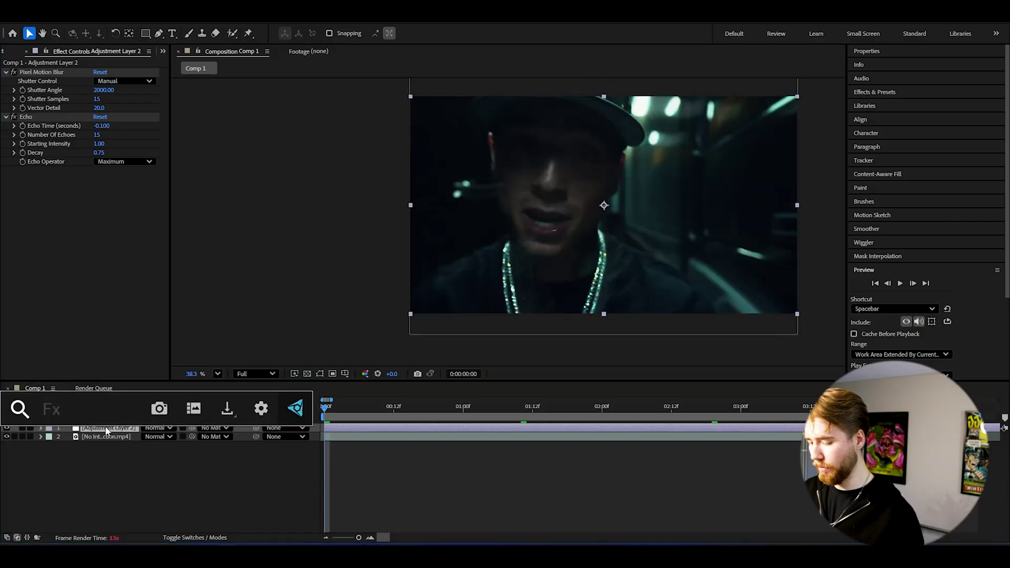
pyautogui.write('pos')
pyautogui.click(71, 411)
pyautogui.click(102, 180)
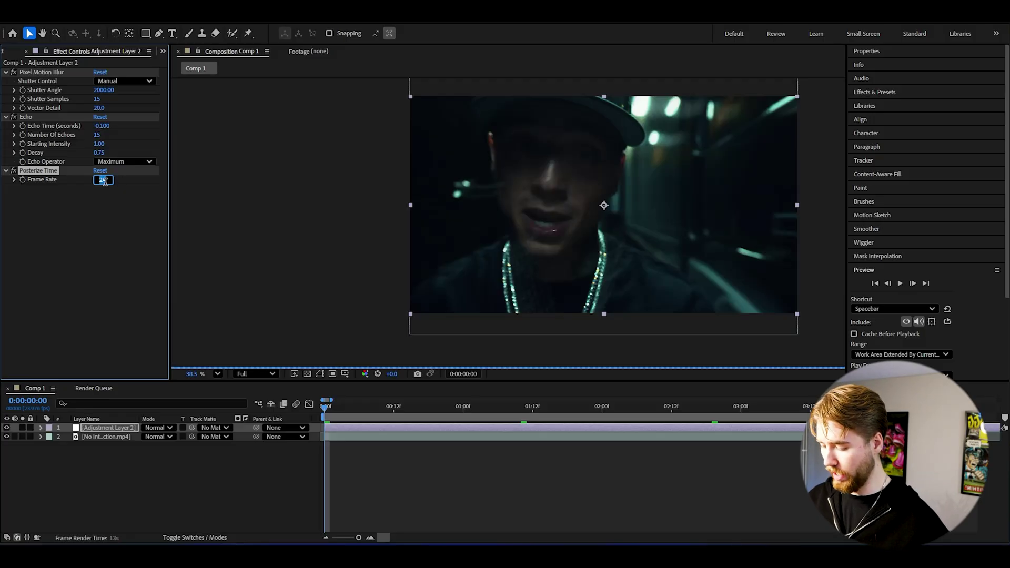
pyautogui.press('Return')
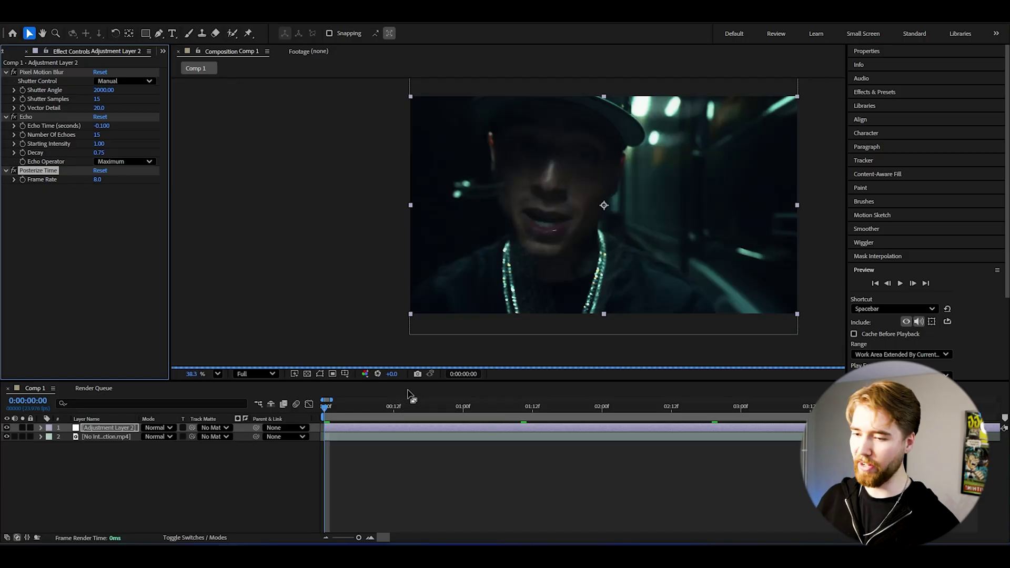
# Select all three effects and preview frames 19 and 12, then return to the start
pyautogui.click(115, 431)
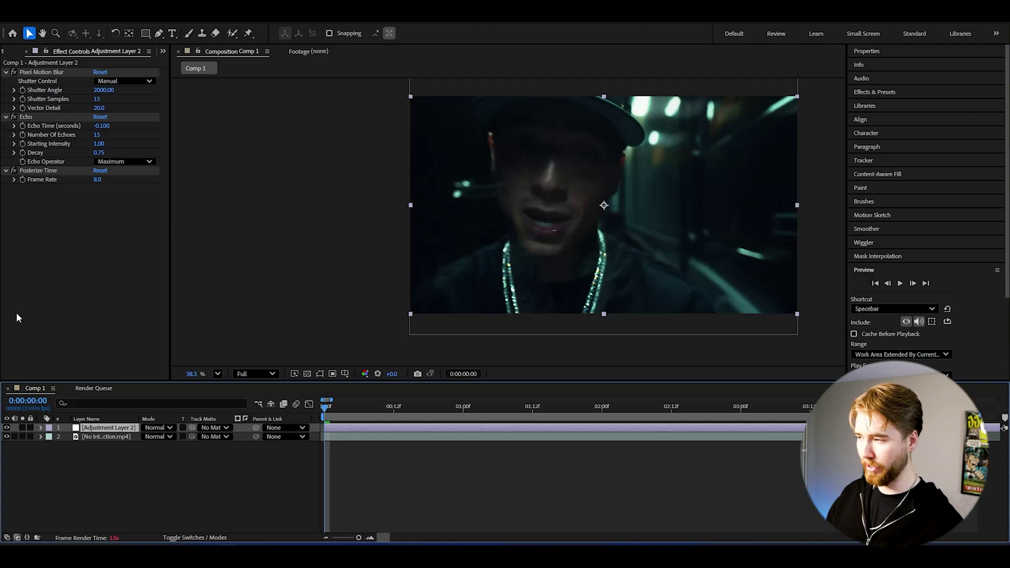
pyautogui.click(44, 171)
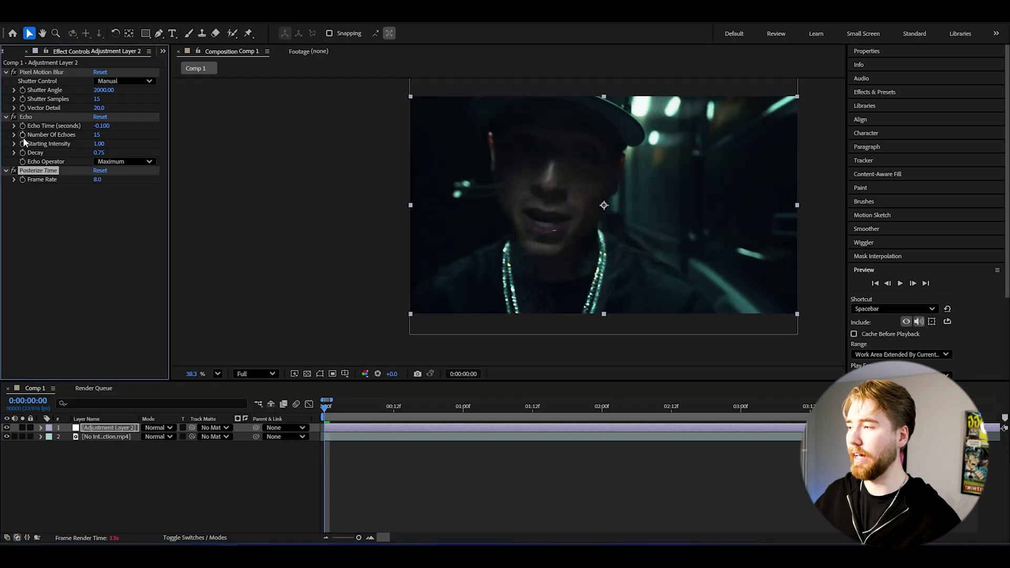
pyautogui.hotkey('ctrl', 'a')
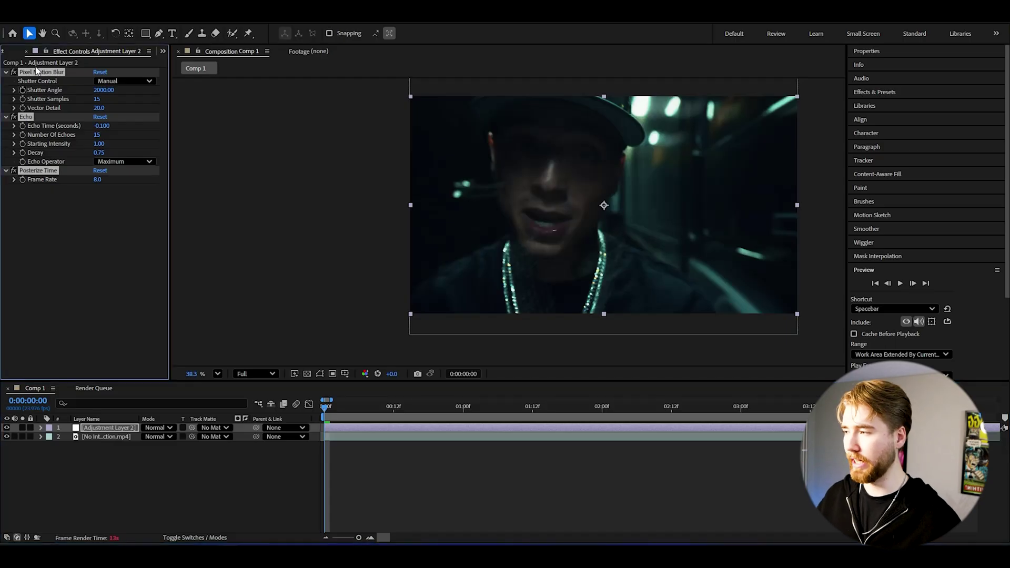
pyautogui.click(435, 407)
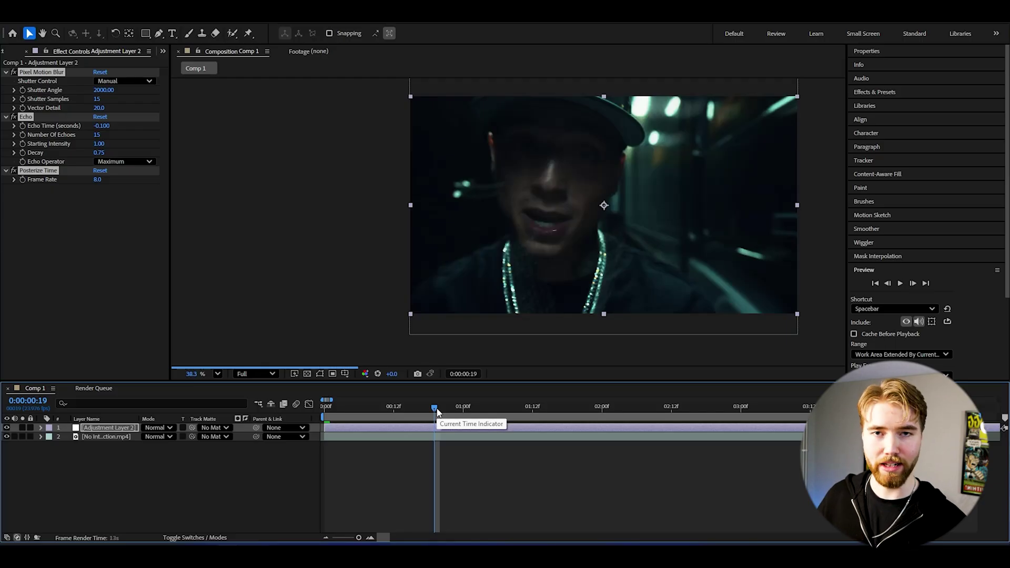
pyautogui.click(395, 408)
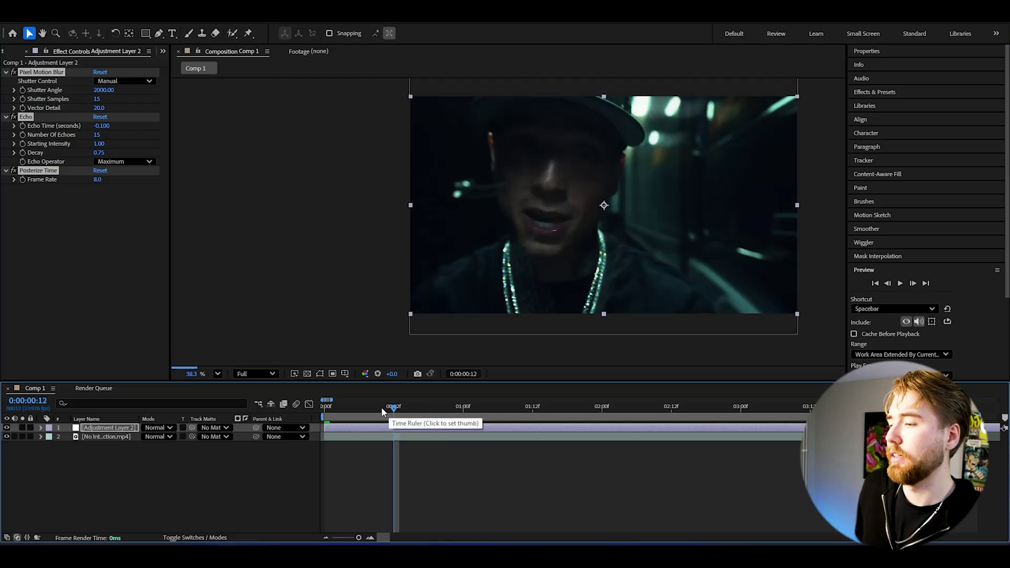
pyautogui.press('Home')
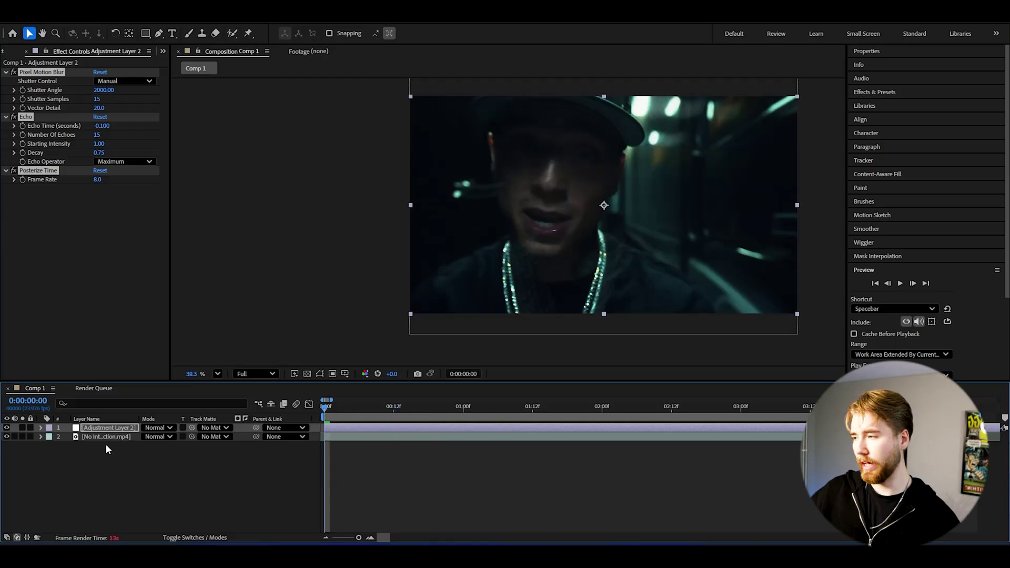
# Apply Glow with a 20% threshold and 0.1 intensity
pyautogui.hotkey('ctrl', 'space')
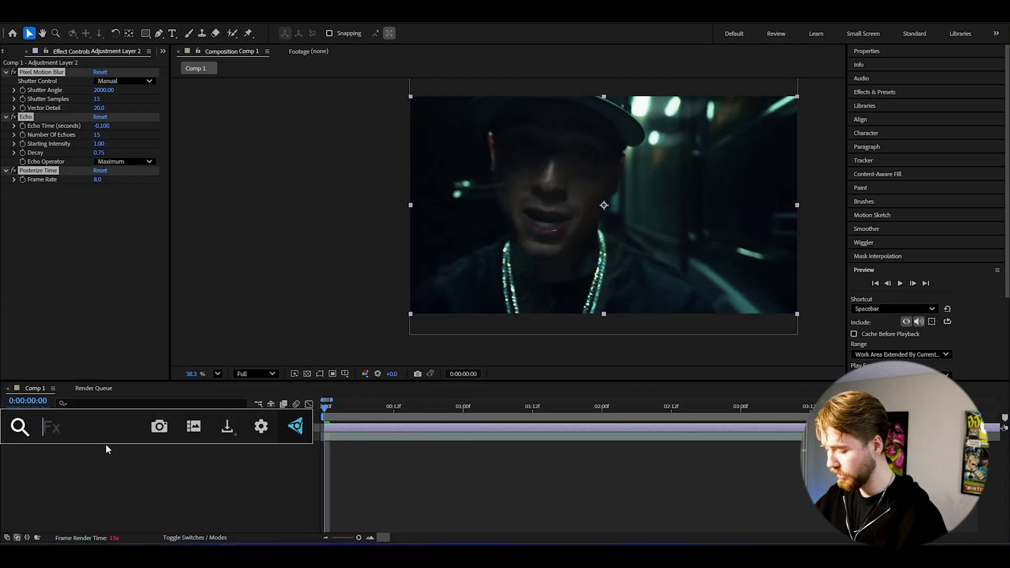
pyautogui.write('glow')
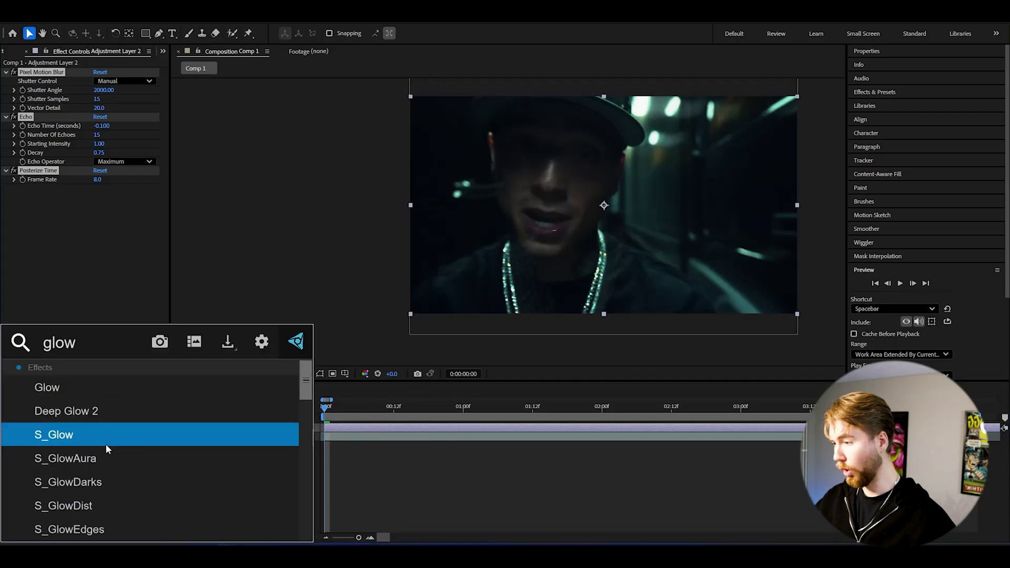
pyautogui.click(94, 386)
pyautogui.click(103, 206)
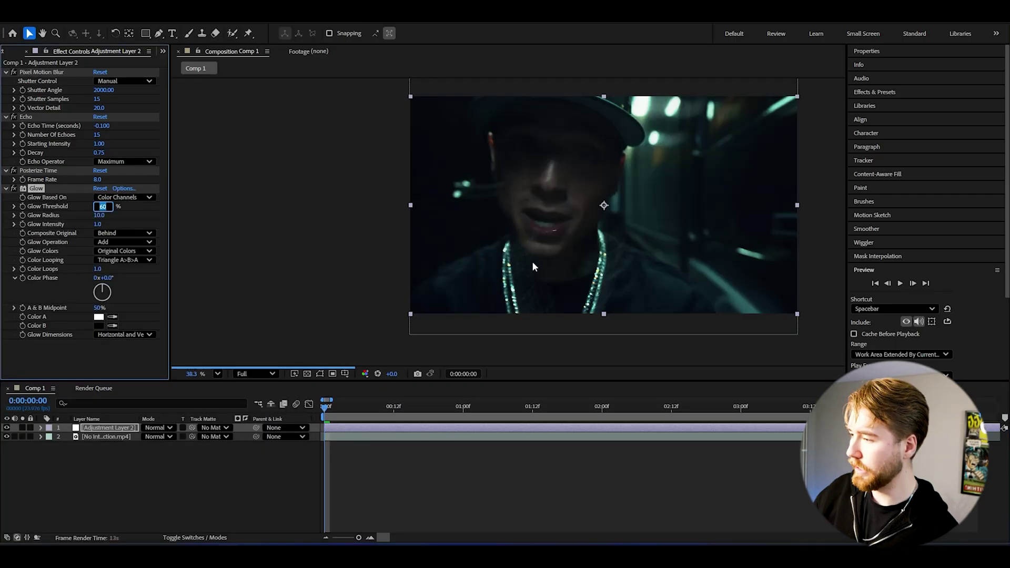
pyautogui.write('20')
pyautogui.press('Return')
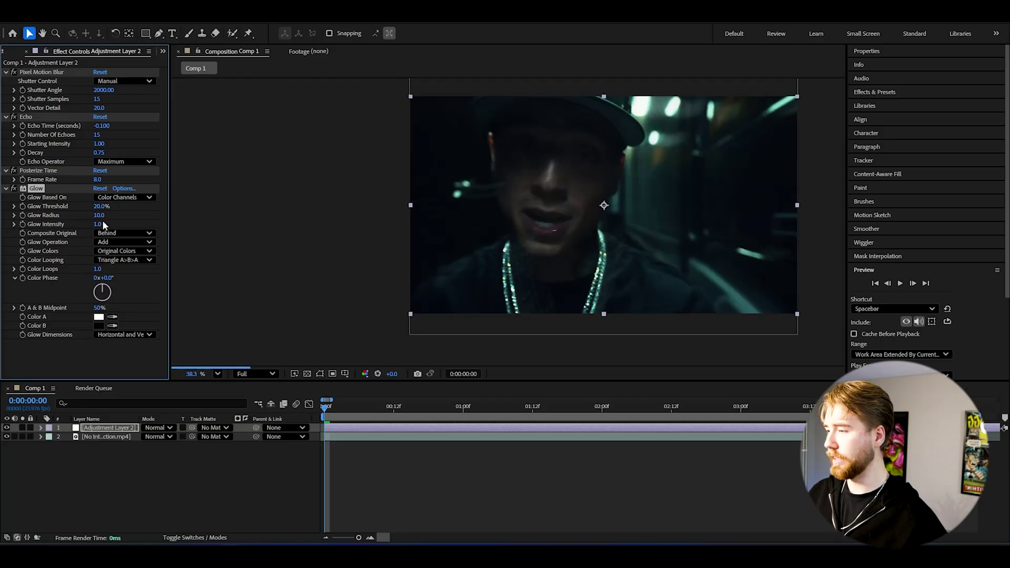
pyautogui.click(101, 222)
pyautogui.write('0')
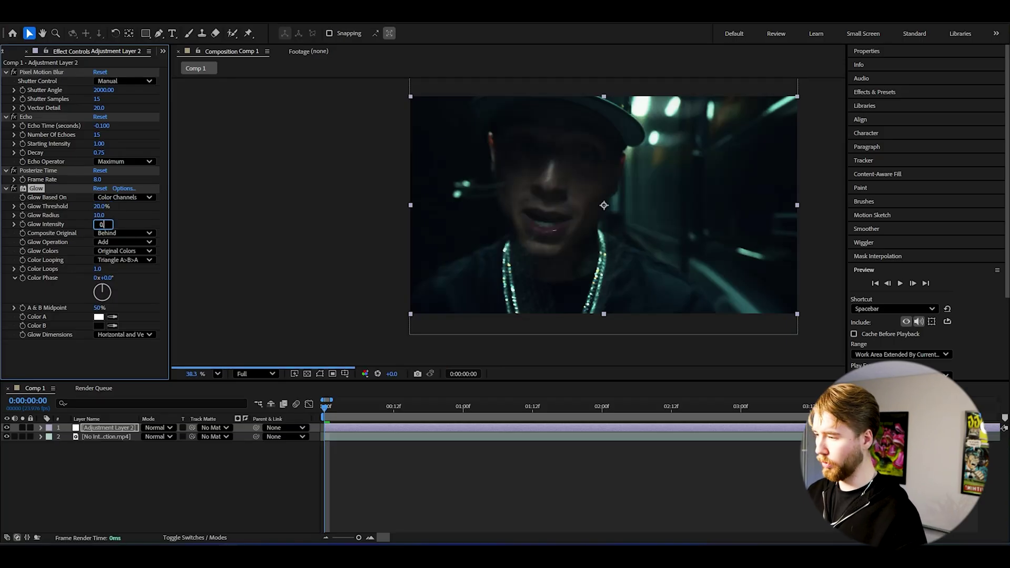
pyautogui.press('Return')
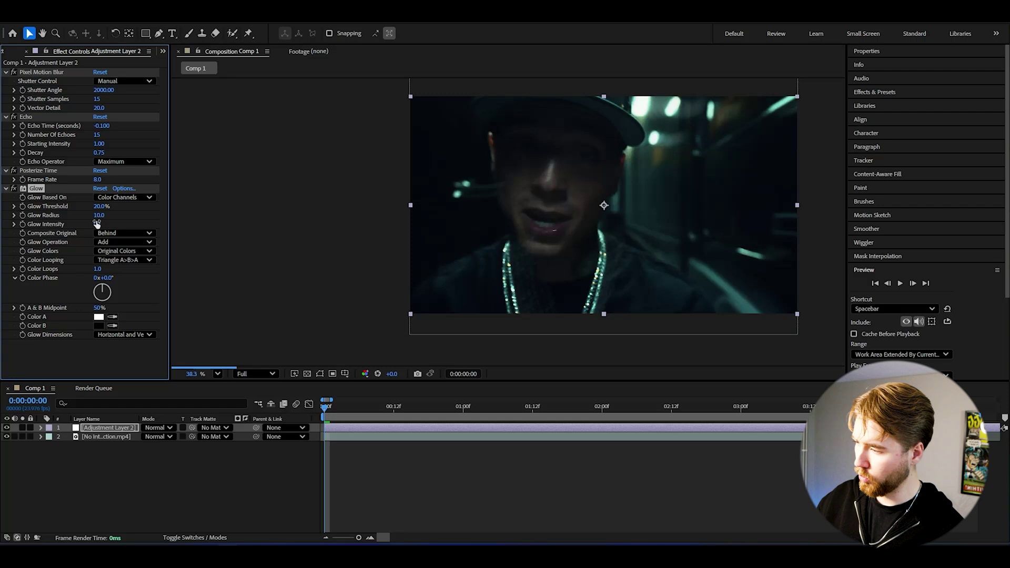
# Duplicate it as Glow 2 with threshold 40%, radius 300 and intensity 0.2
pyautogui.hotkey('ctrl', 'd')
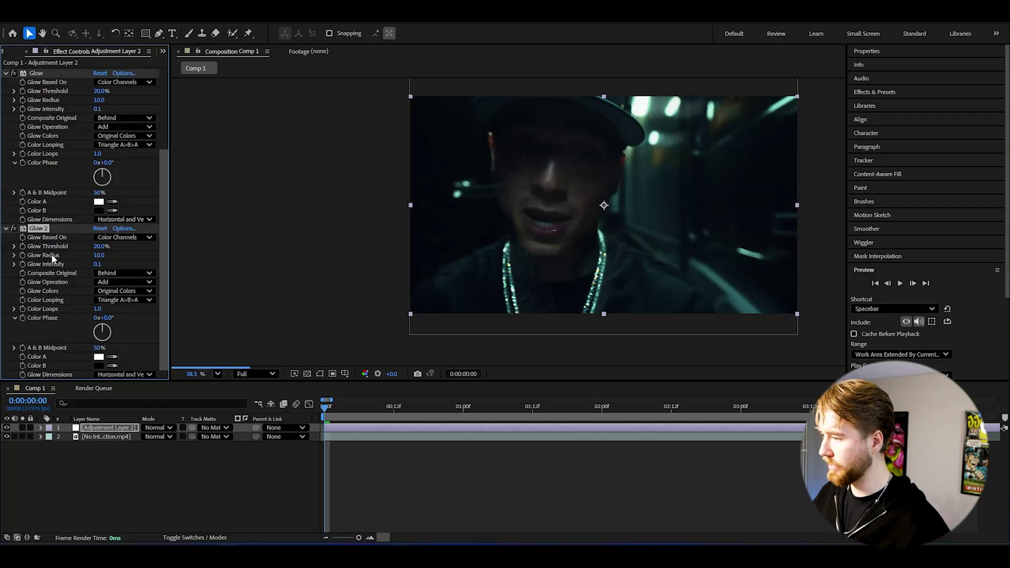
pyautogui.click(101, 246)
pyautogui.write('40')
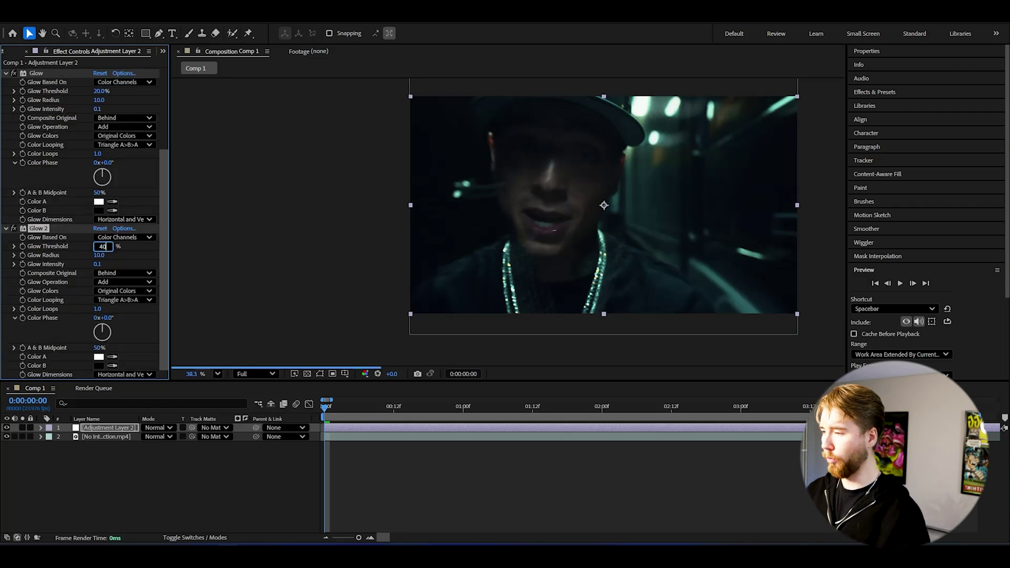
pyautogui.press('Return')
pyautogui.click(99, 255)
pyautogui.write('300')
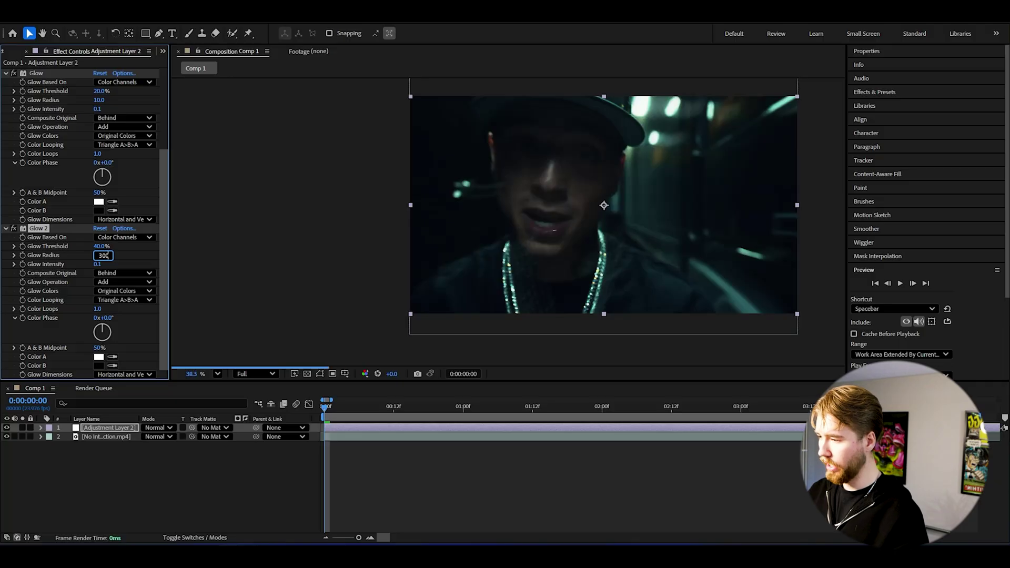
pyautogui.press('Return')
pyautogui.click(96, 263)
pyautogui.write('0.2')
pyautogui.press('Return')
# Duplicate Glow 2 as Glow 3 with threshold 60%, radius 600 and intensity 0.3
pyautogui.hotkey('ctrl', 'd')
pyautogui.click(101, 247)
pyautogui.write('60')
pyautogui.press('Return')
pyautogui.click(101, 255)
pyautogui.write('600')
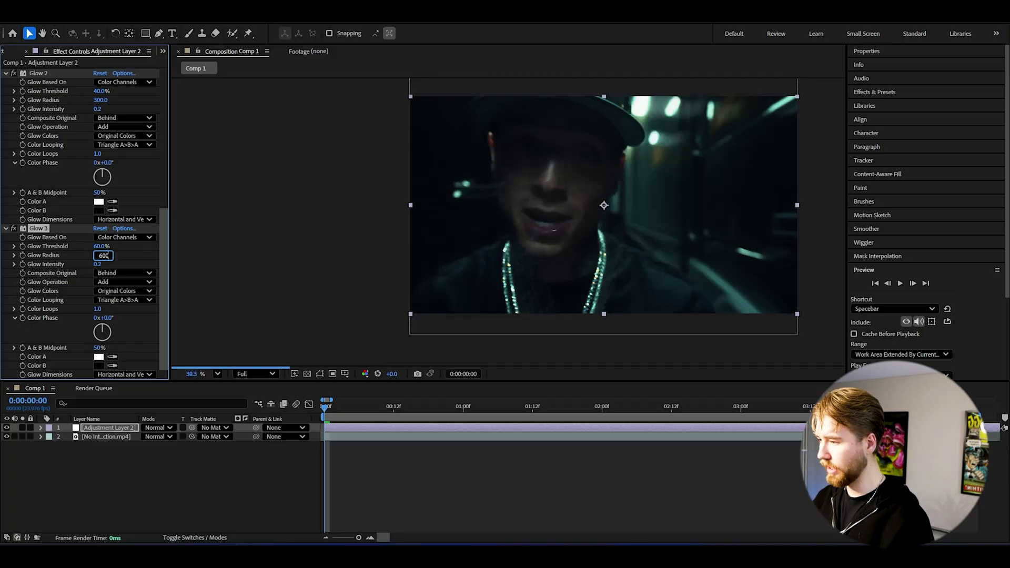
pyautogui.press('Return')
pyautogui.click(98, 264)
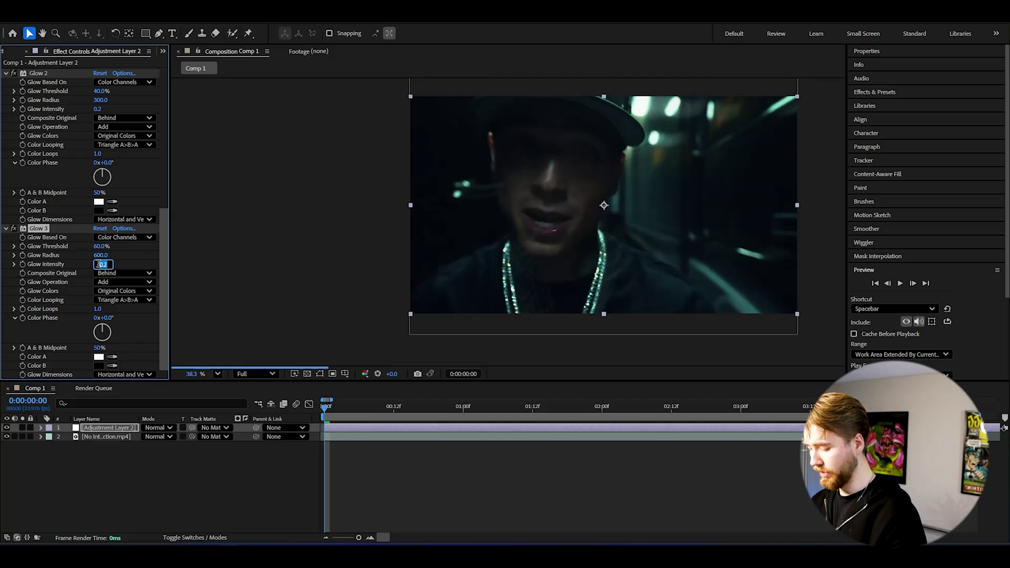
pyautogui.write('.3')
pyautogui.press('Return')
pyautogui.moveTo(160, 226); pyautogui.dragTo(171, 150)
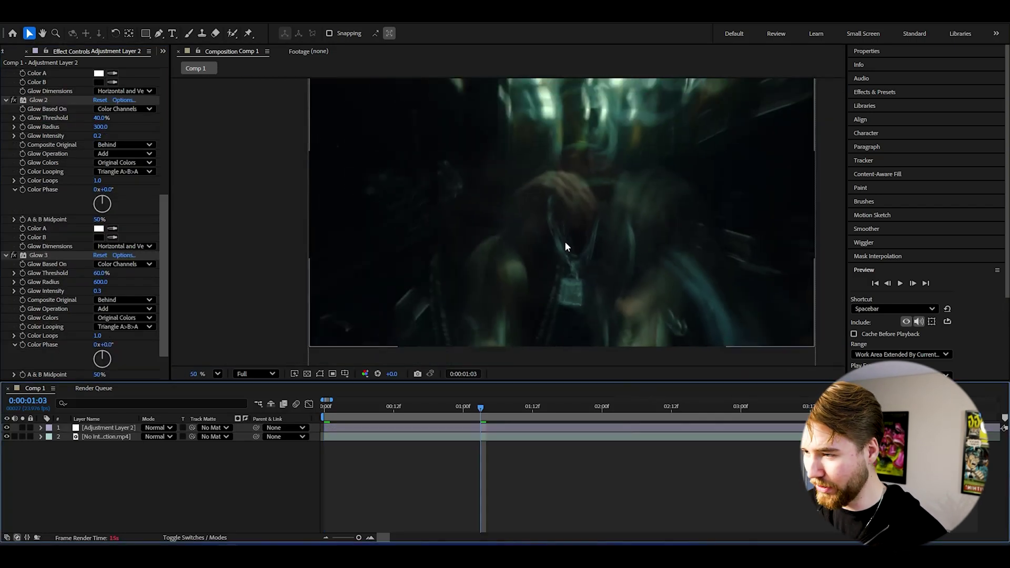
# Apply Curves to the adjustment layer as an S-curve, lifting highlights and lowering shadows
pyautogui.click(422, 279)
pyautogui.hotkey('ctrl', 'space')
pyautogui.write('cur')
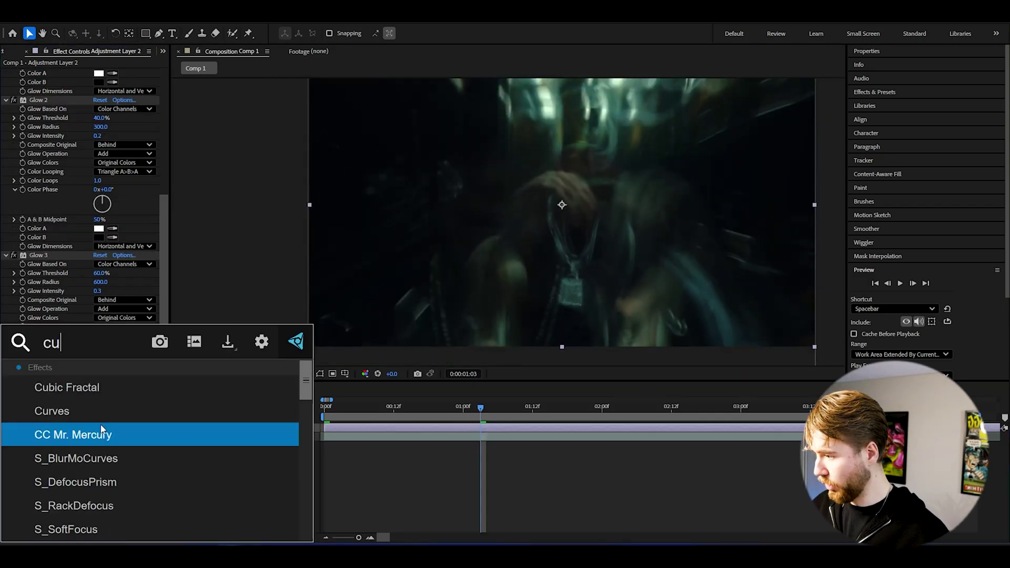
pyautogui.click(50, 386)
pyautogui.moveTo(117, 255); pyautogui.dragTo(115, 245)
pyautogui.moveTo(54, 315); pyautogui.dragTo(56, 318)
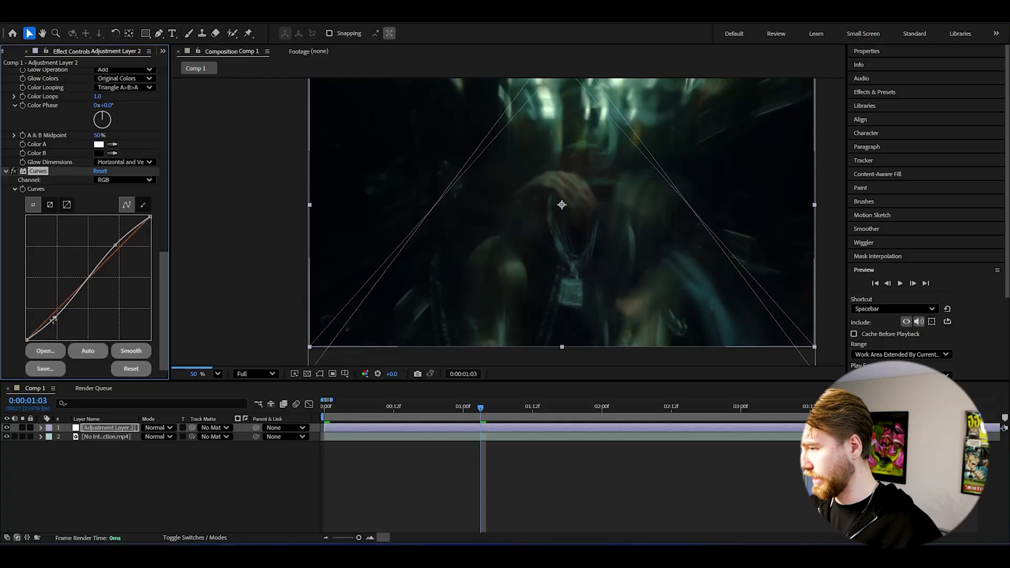
pyautogui.press('-')
pyautogui.press('-')
pyautogui.click(468, 458)
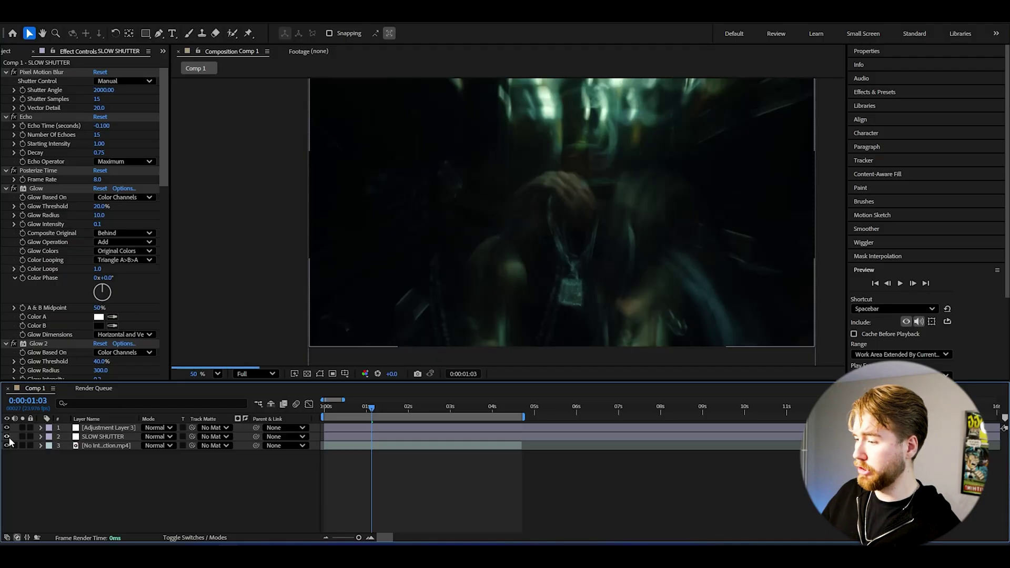
# Hide SLOW SHUTTER and expand User Presets to the LOW RES PRESETS folder
pyautogui.click(7, 436)
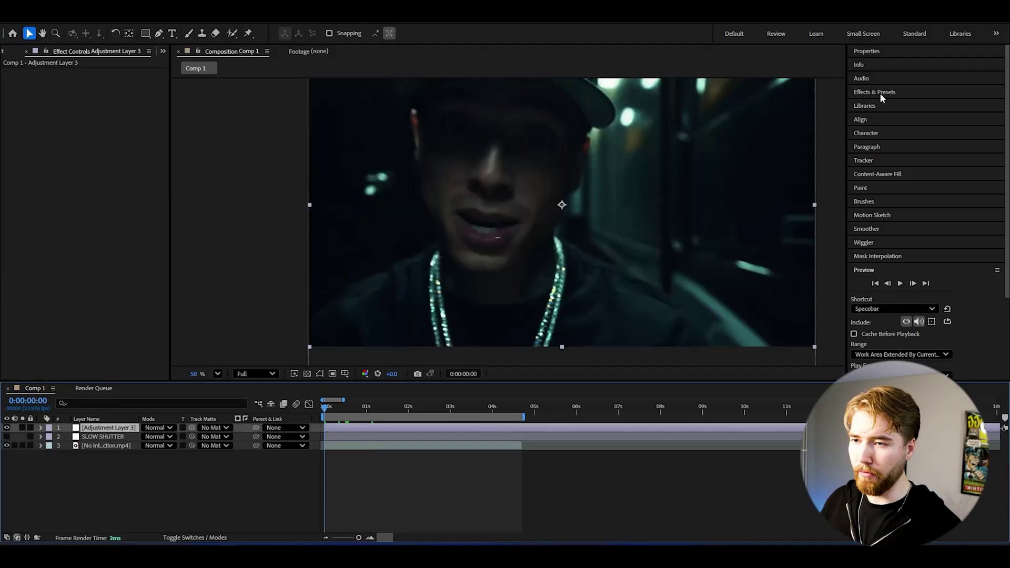
pyautogui.click(880, 93)
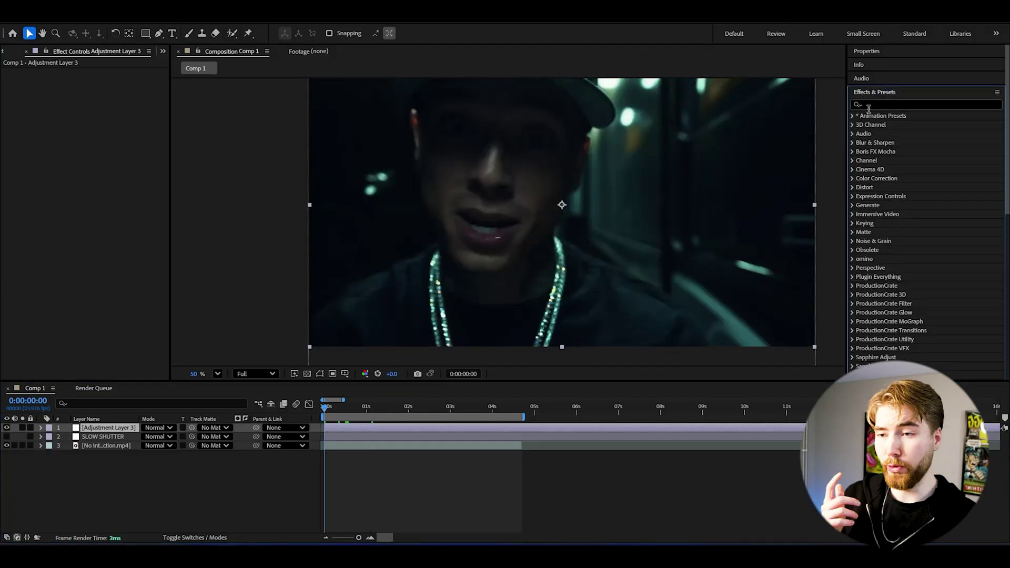
pyautogui.click(851, 115)
pyautogui.click(860, 134)
pyautogui.scroll(-1, 920, 229)
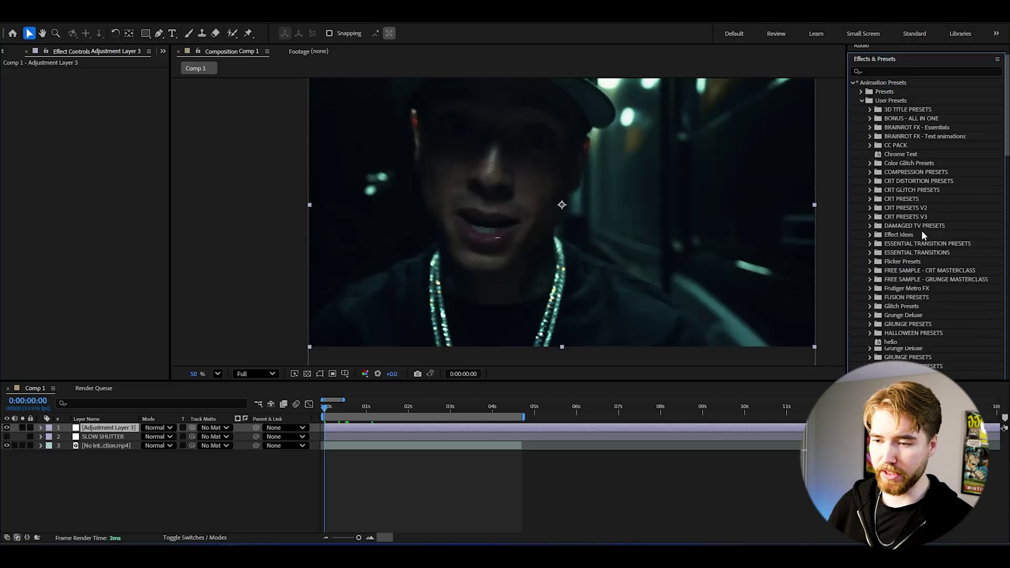
pyautogui.scroll(-6, 921, 229)
pyautogui.click(869, 200)
# Apply the NIGHT LOW RES preset to Adjustment Layer 3 and play the preview
pyautogui.scroll(-3, 934, 219)
pyautogui.click(918, 299)
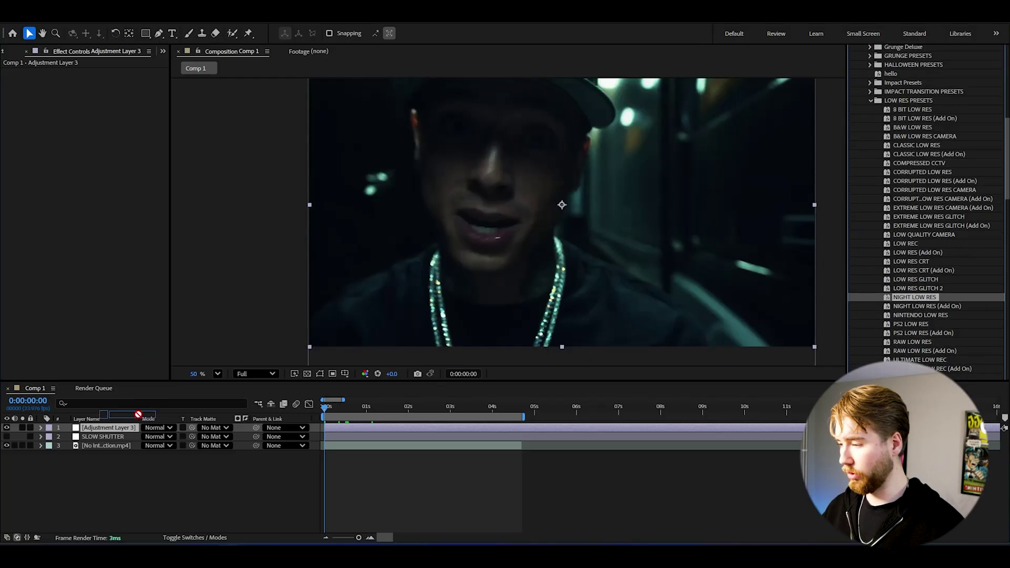
pyautogui.moveTo(111, 430); pyautogui.dragTo(111, 430)
pyautogui.press('space')
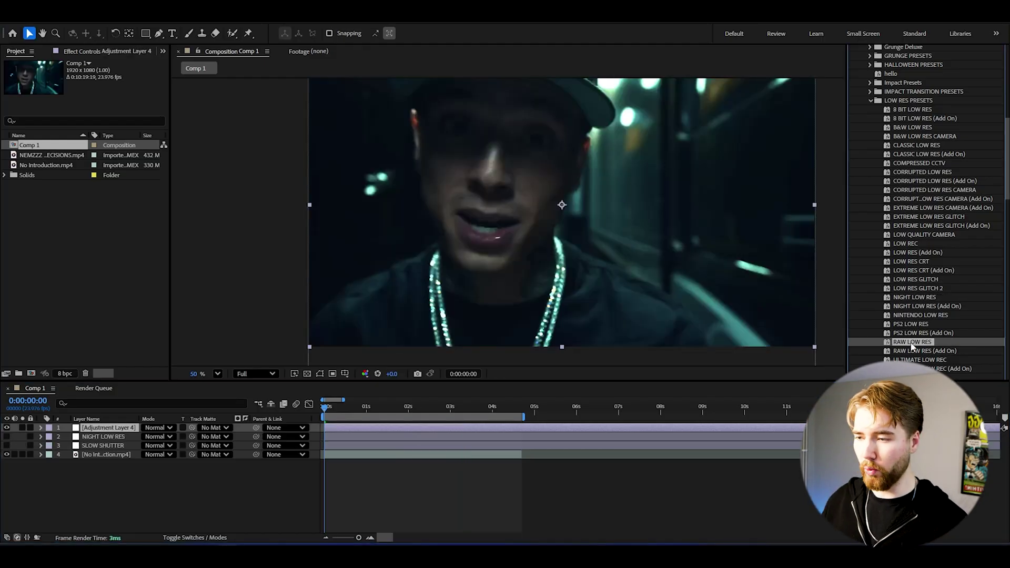
# Apply RAW LOW RES to Adjustment Layer 4, then LOW QUALITY CAMERA to new Adjustment Layer 5
pyautogui.moveTo(289, 276); pyautogui.dragTo(108, 435)
pyautogui.press('space')
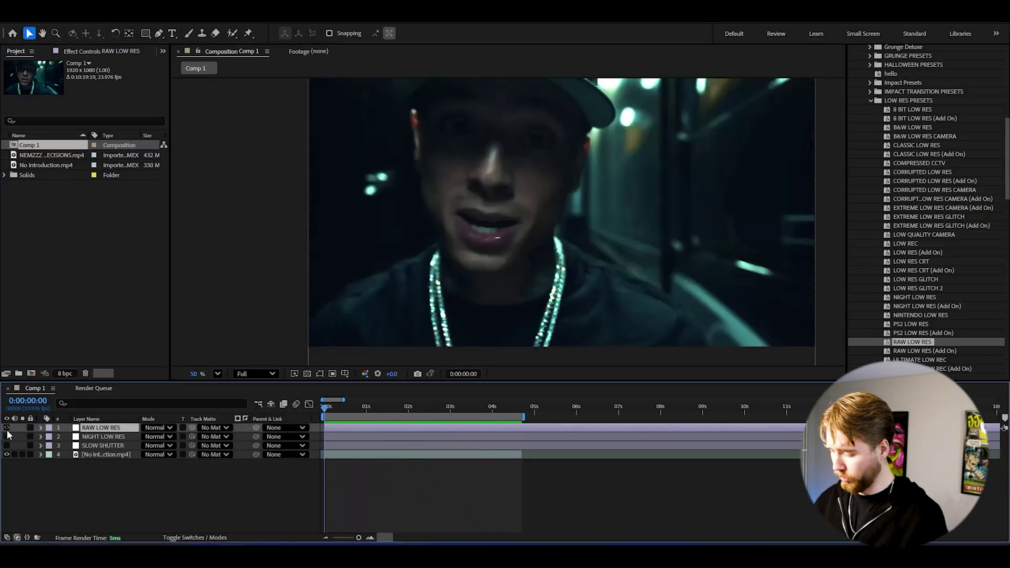
pyautogui.hotkey('ctrl', 'alt', 'y')
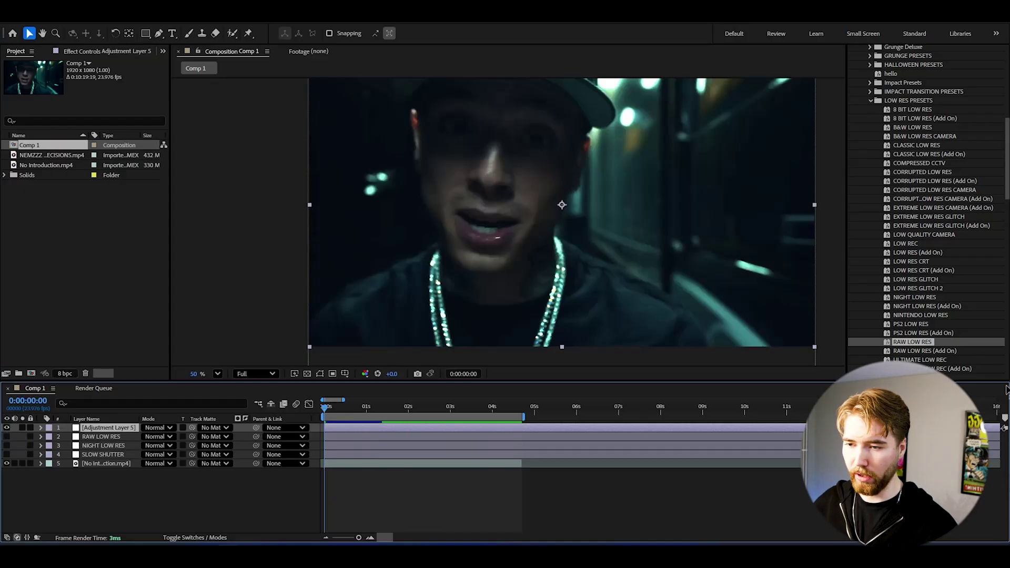
pyautogui.doubleClick(962, 234)
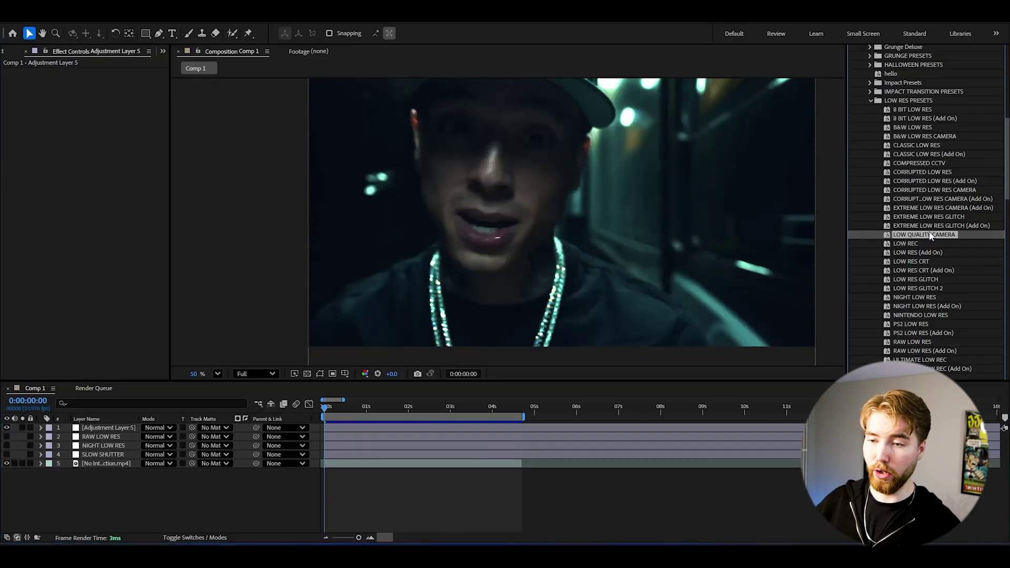
pyautogui.moveTo(33, 213); pyautogui.dragTo(33, 213)
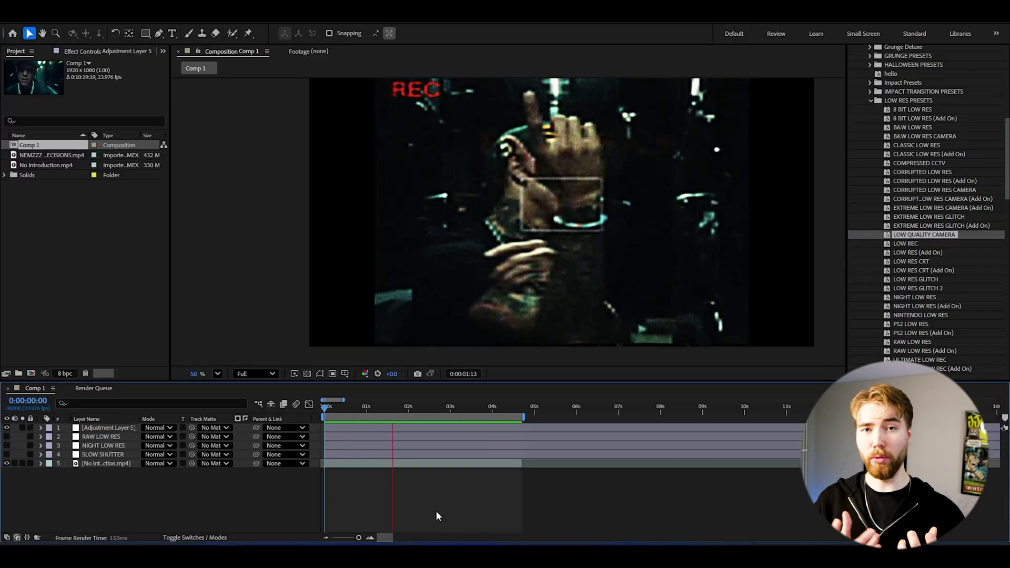